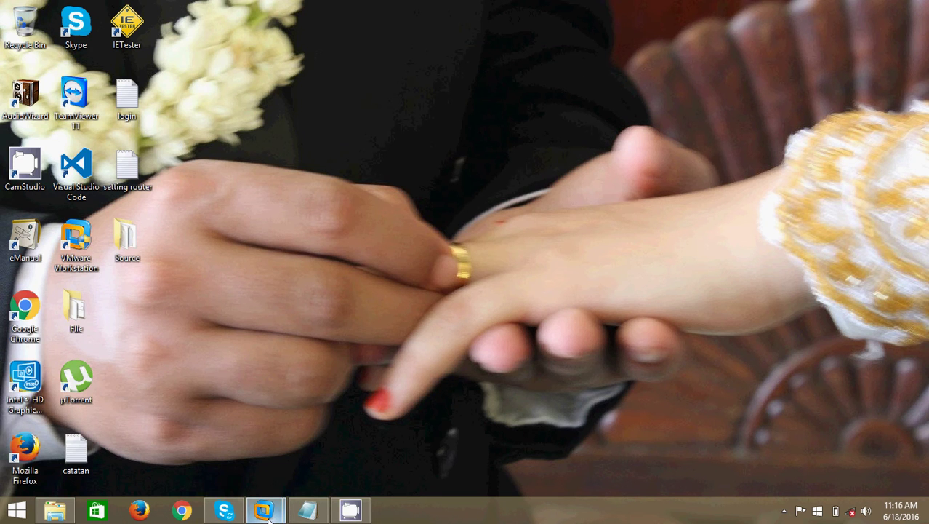
Switch to the VMware Workstation SharePoint VM showing the site Home page in Internet Explorer.
mouse_move(263, 510)
left_click(316, 429)
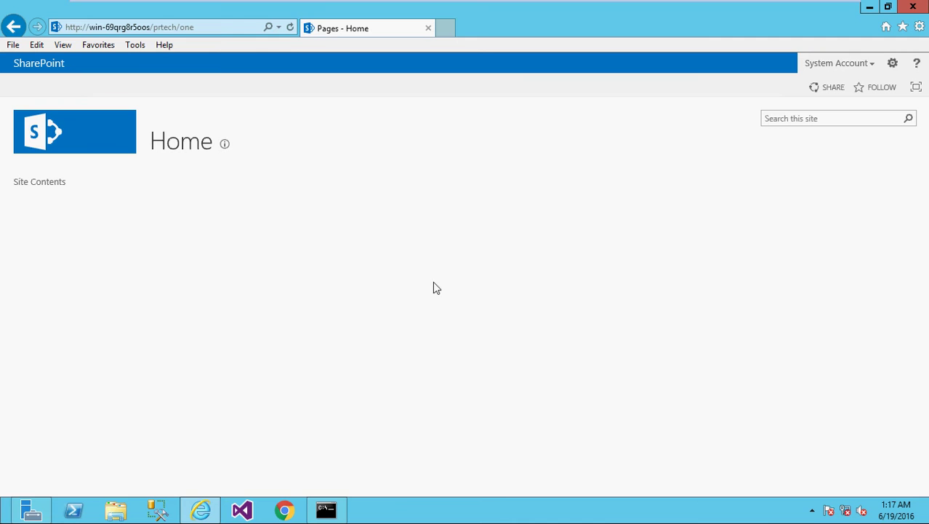
Go to Site Contents from the Settings gear and choose to add an app.
left_click(894, 64)
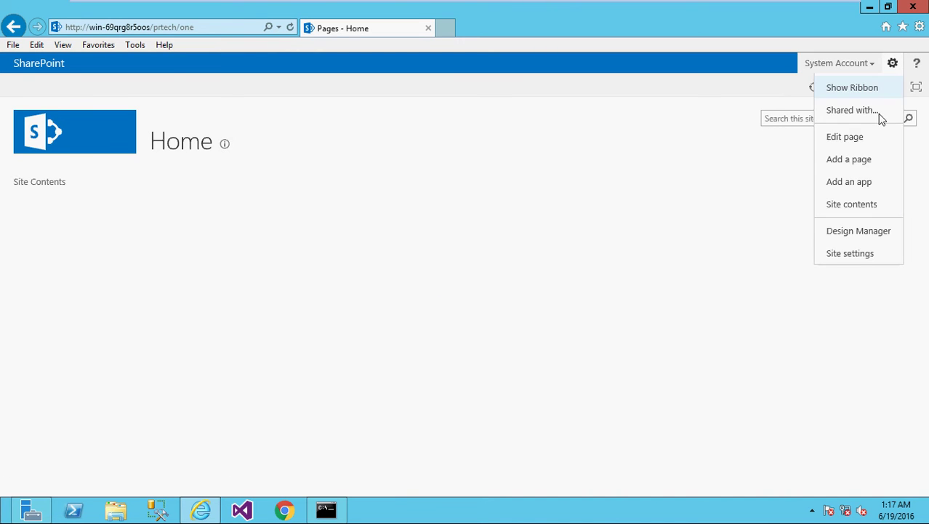
left_click(858, 208)
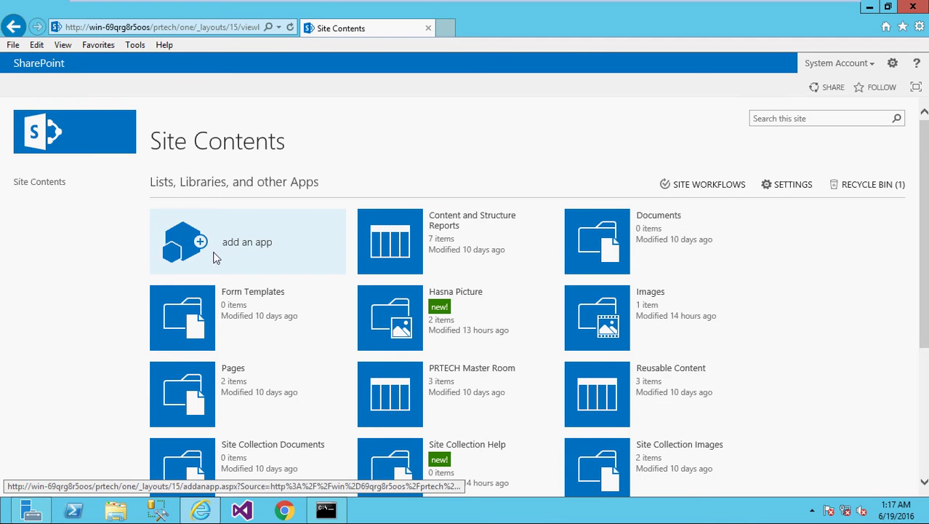
left_click(191, 251)
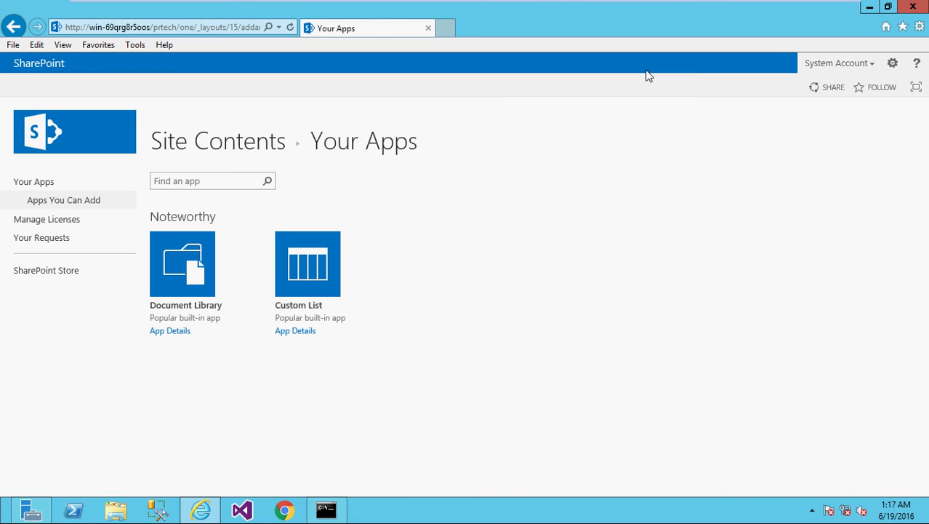
Create a Custom List app named 'Useful Links'.
left_click(305, 311)
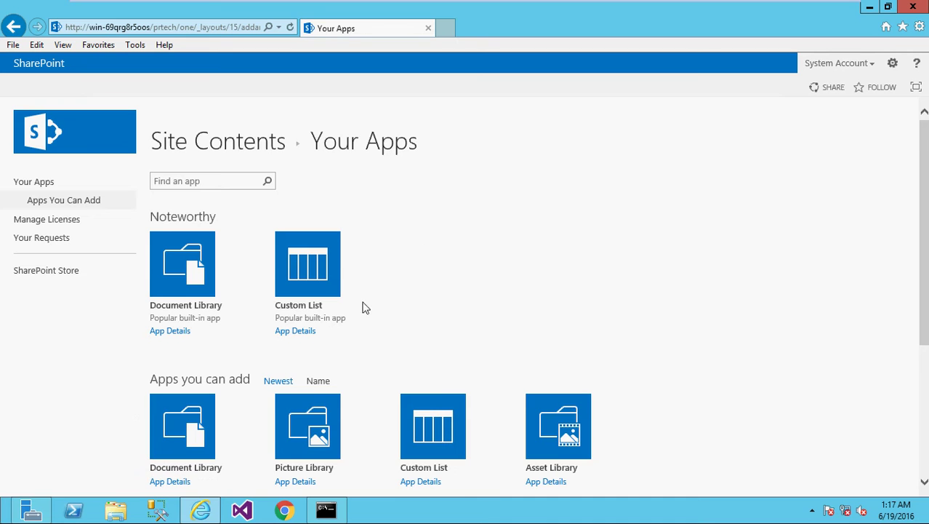
left_click(305, 308)
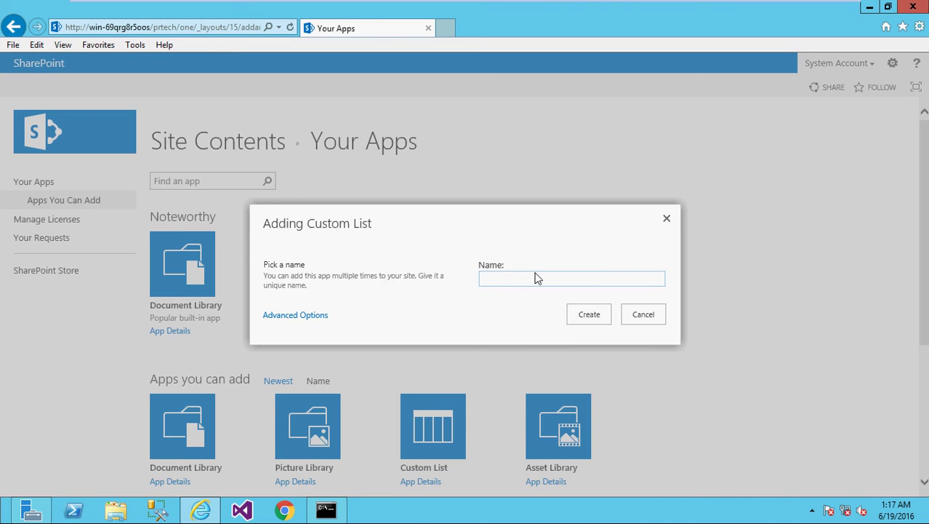
type("Useful ")
type("Links")
left_click(591, 314)
left_click(589, 320)
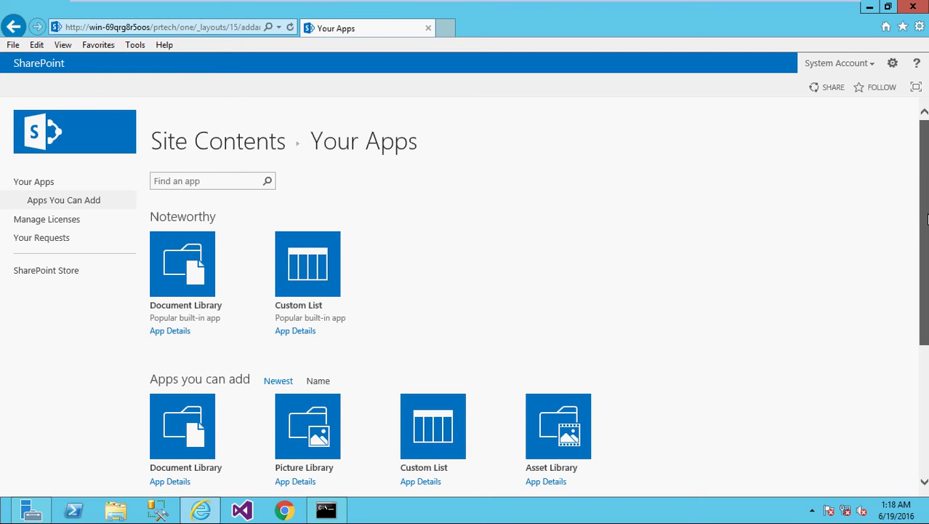
Scroll Site Contents down to the Useful Links tile and open the empty list.
scroll(924, 225, "down", 2)
scroll(923, 291, "down", 2)
left_click_drag(924, 291, 913, 194)
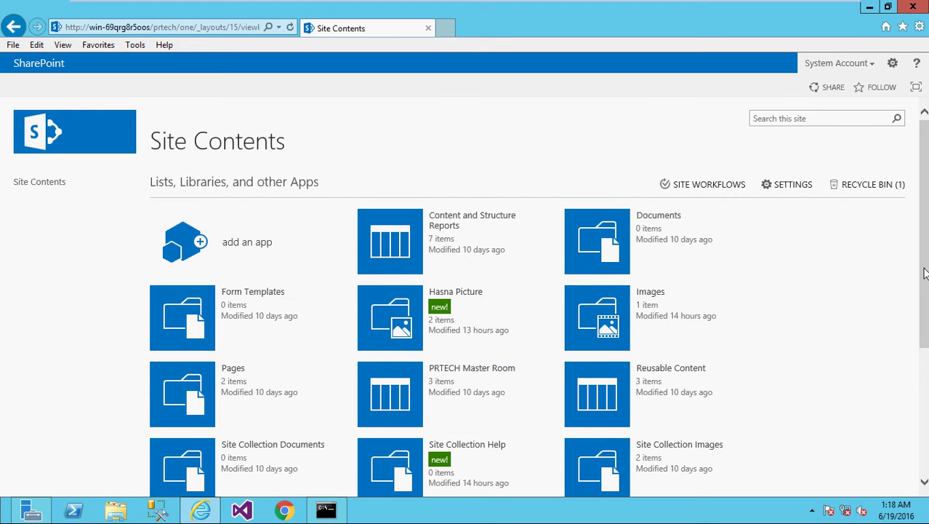
scroll(918, 301, "down", 3)
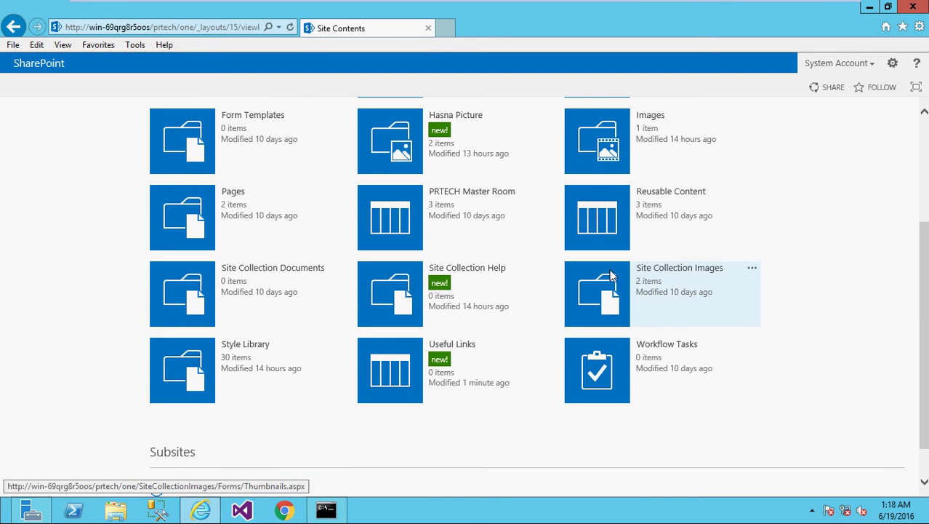
mouse_move(455, 370)
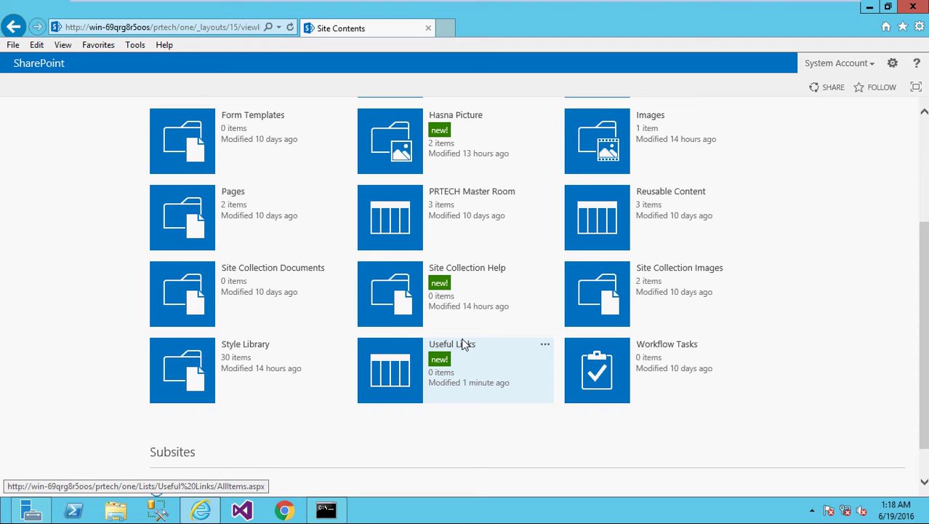
left_click(462, 345)
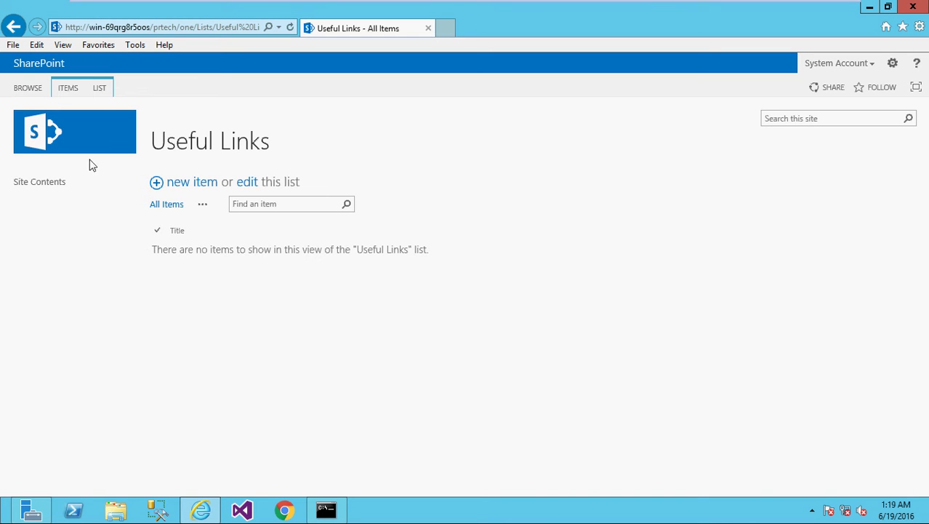
Open the Useful Links List Settings page and scroll to its Columns section.
left_click(97, 94)
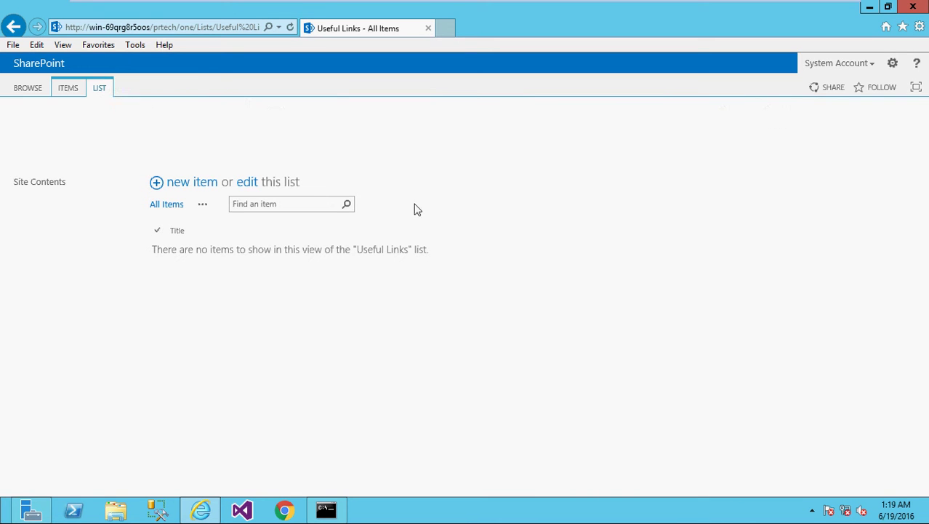
left_click(702, 120)
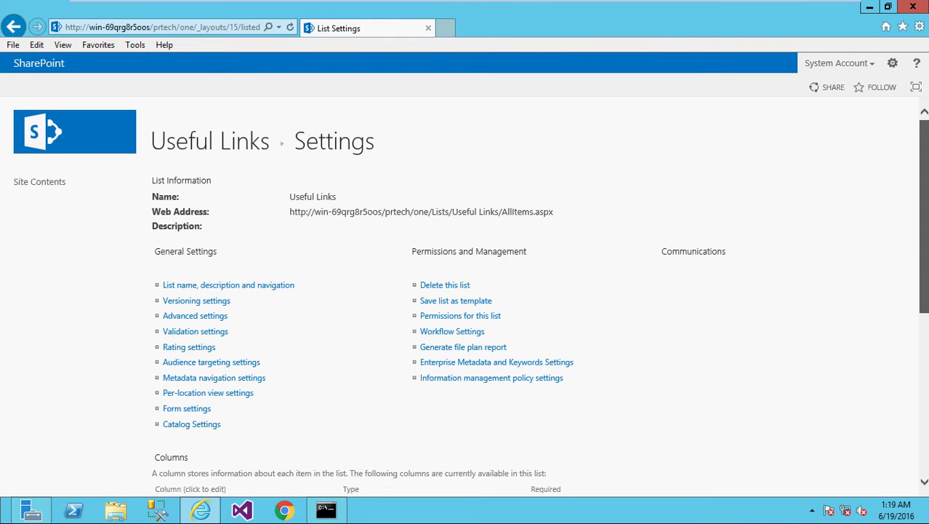
left_click_drag(923, 218, 924, 379)
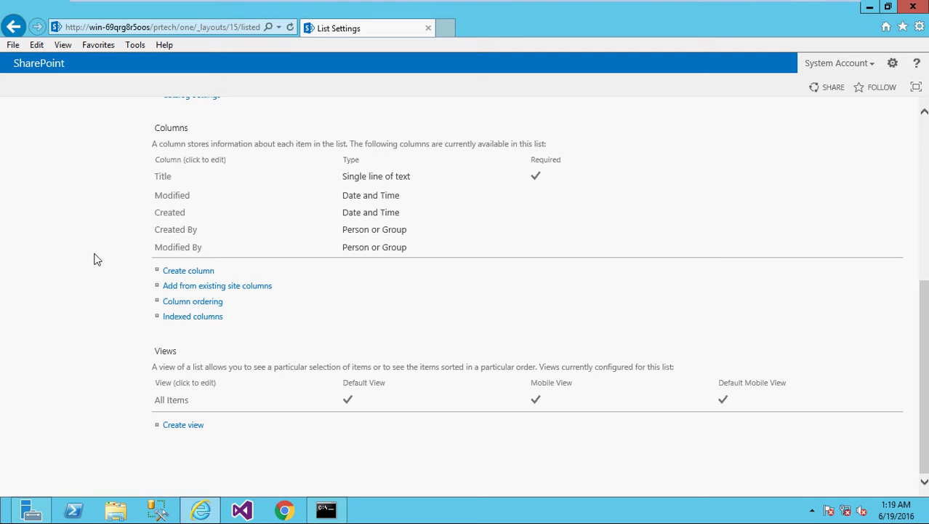
Create a column named 'Link Type' using the Choice (menu to choose from) type.
left_click(180, 271)
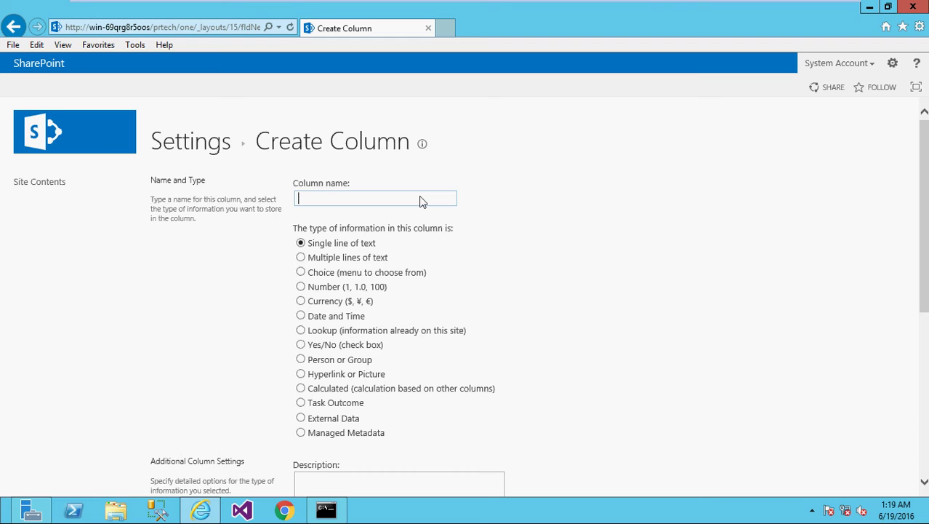
type("Link ")
type("Type")
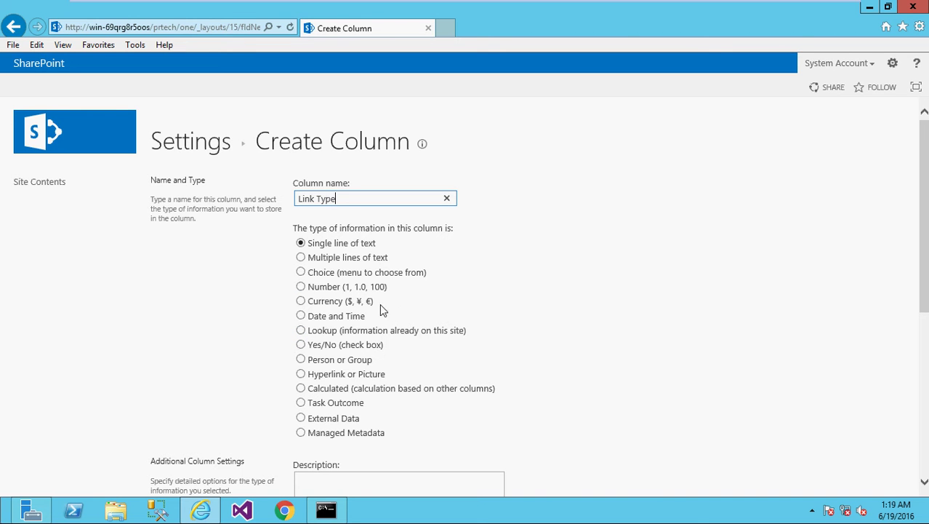
left_click(300, 272)
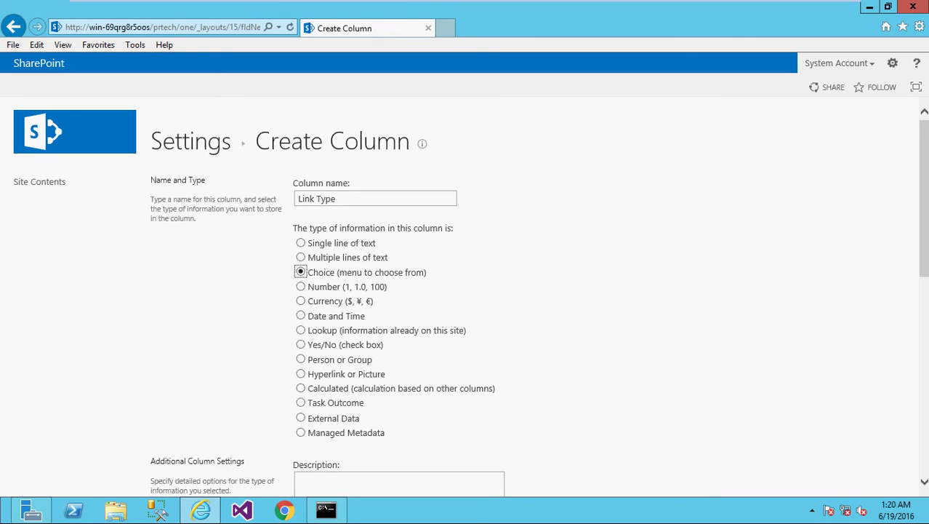
Replace the placeholder choices with 'Internal Link' and 'External Link'.
scroll(477, 185, "down", 2)
scroll(477, 185, "down", 5)
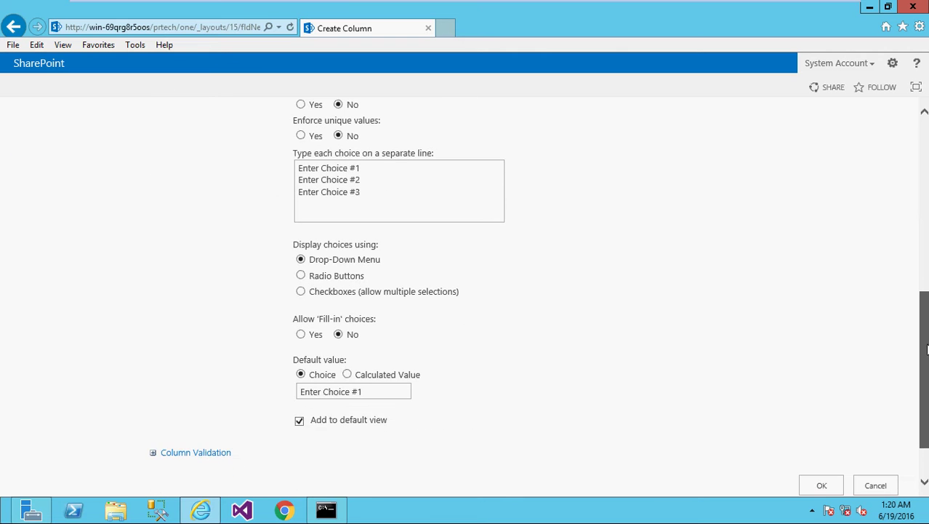
left_click(433, 206)
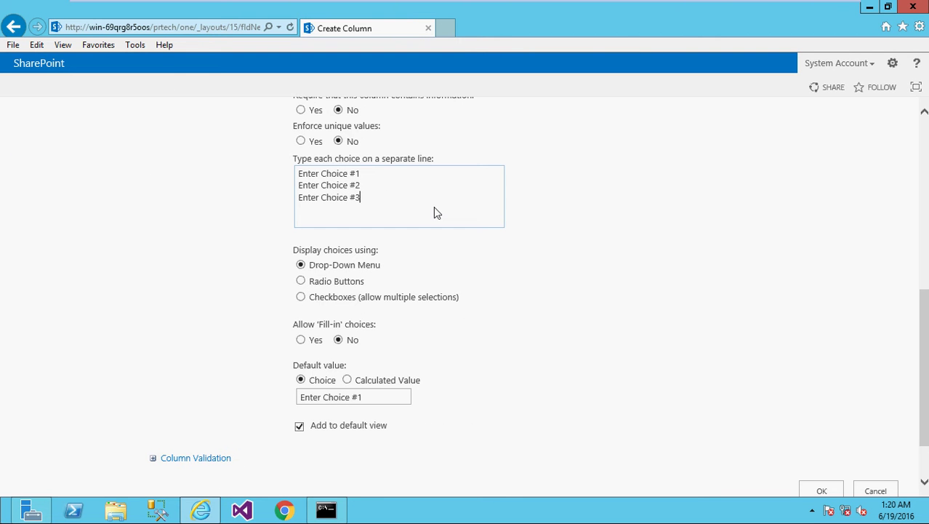
key("shift+Up")
key("ctrl+shift+Home")
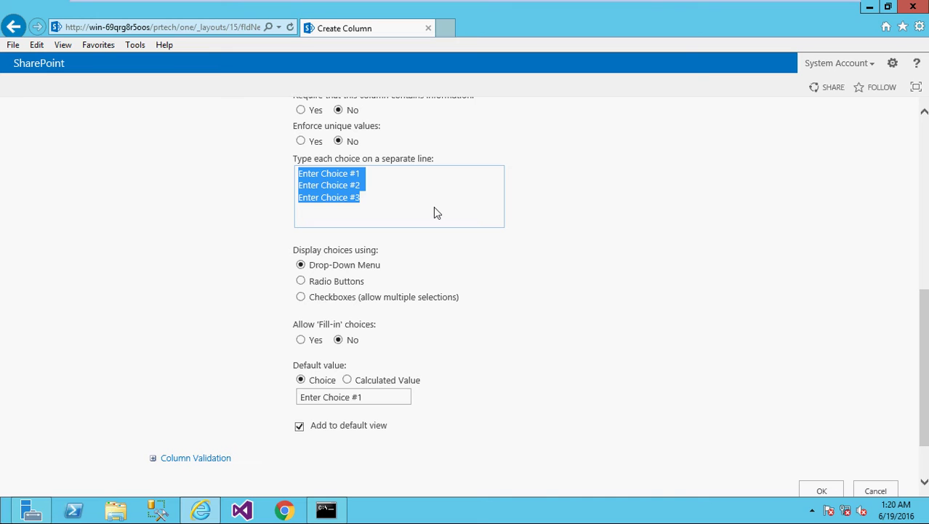
key("BackSpace")
type("Intern")
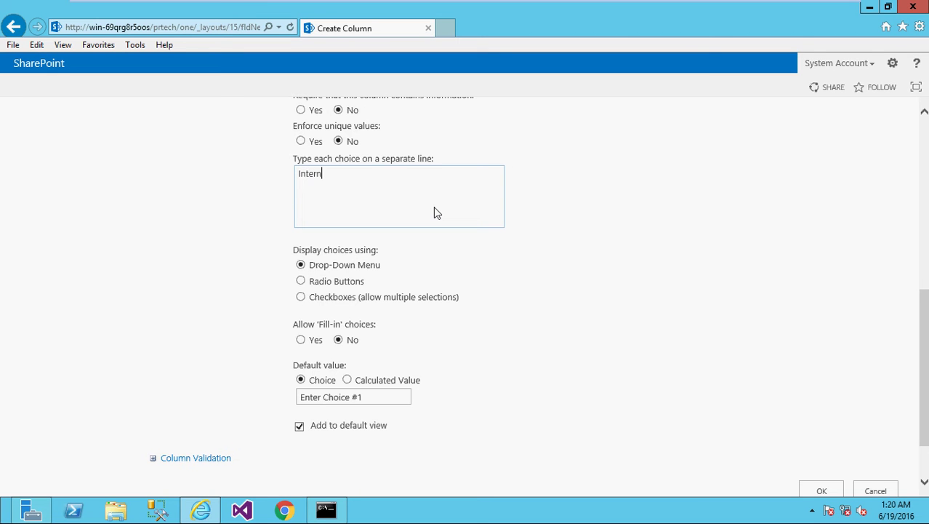
type("al Link")
key("Tab")
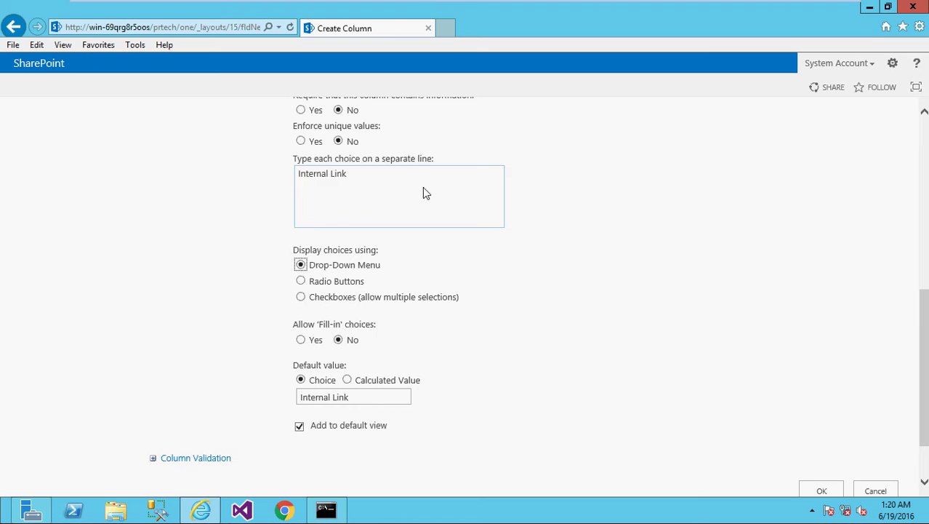
left_click(424, 188)
key("Return")
type("Ex")
type("ternal ")
type("Link")
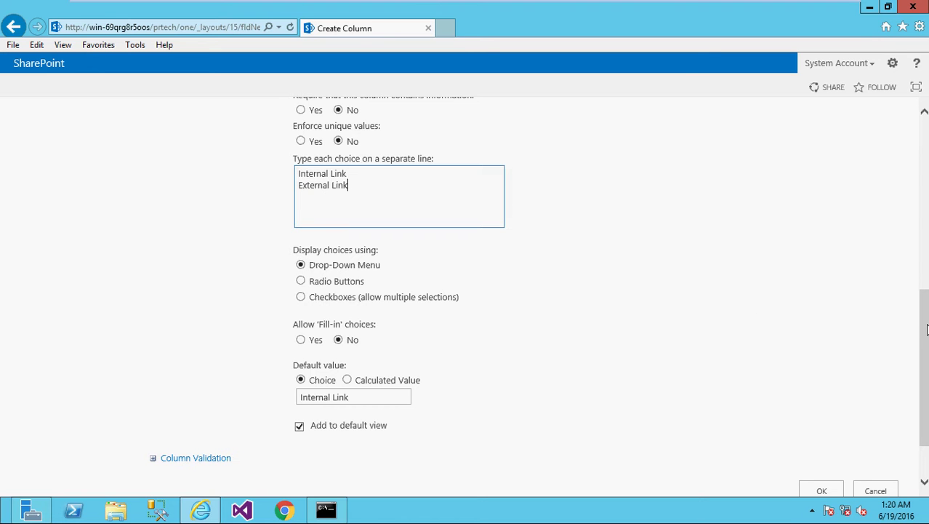
Clear the 'Internal Link' default value so the column has no default.
scroll(657, 330, "down", 3)
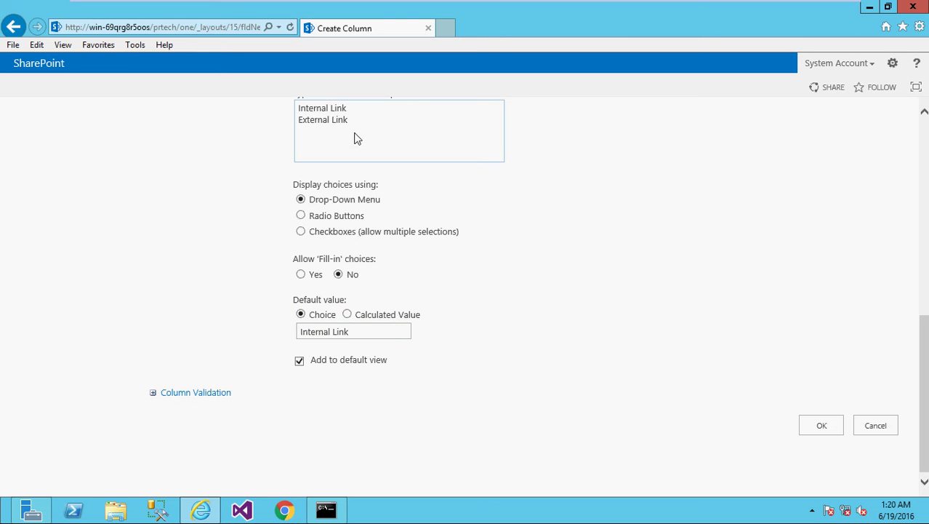
mouse_move(359, 122)
left_mouse_down()
mouse_move(300, 117)
mouse_move(301, 109)
left_mouse_up()
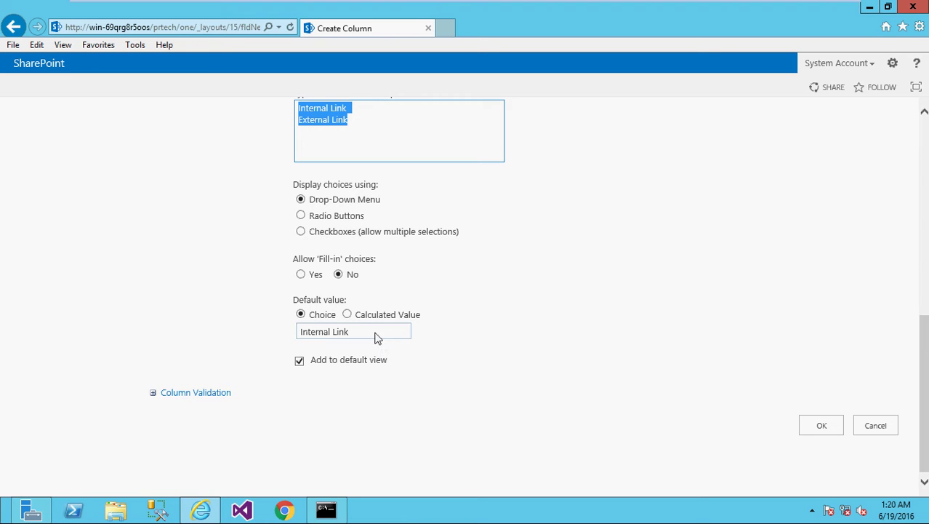
left_click(360, 139)
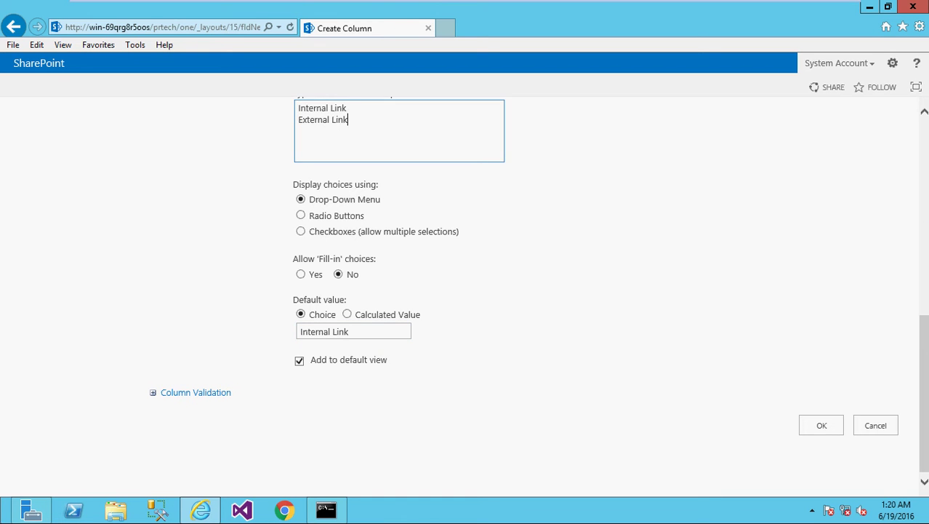
scroll(505, 341, "up", 1)
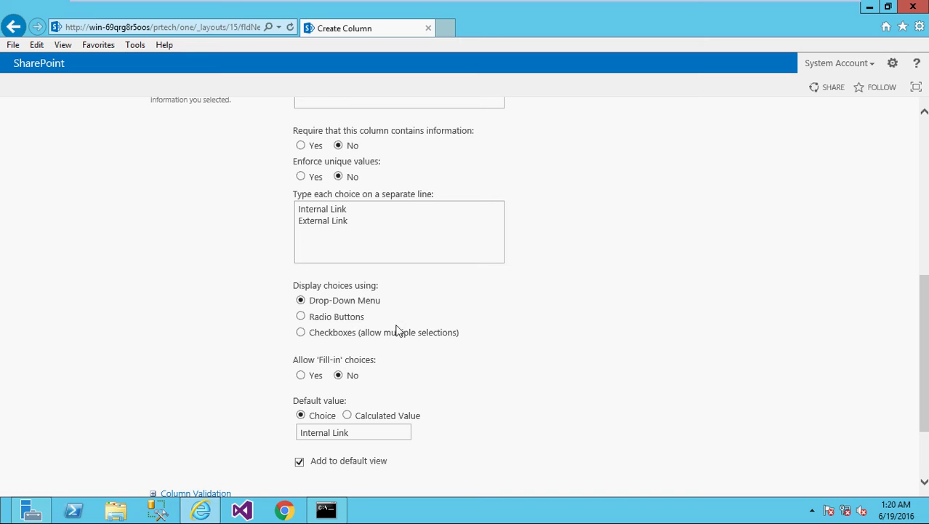
left_click(388, 432)
left_click_drag(384, 431, 286, 438)
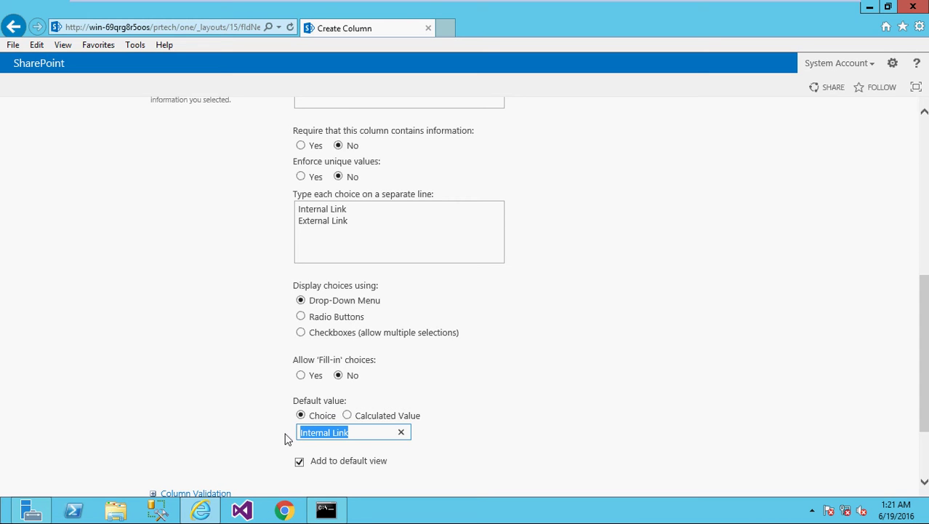
key("BackSpace")
scroll(509, 291, "down", 3)
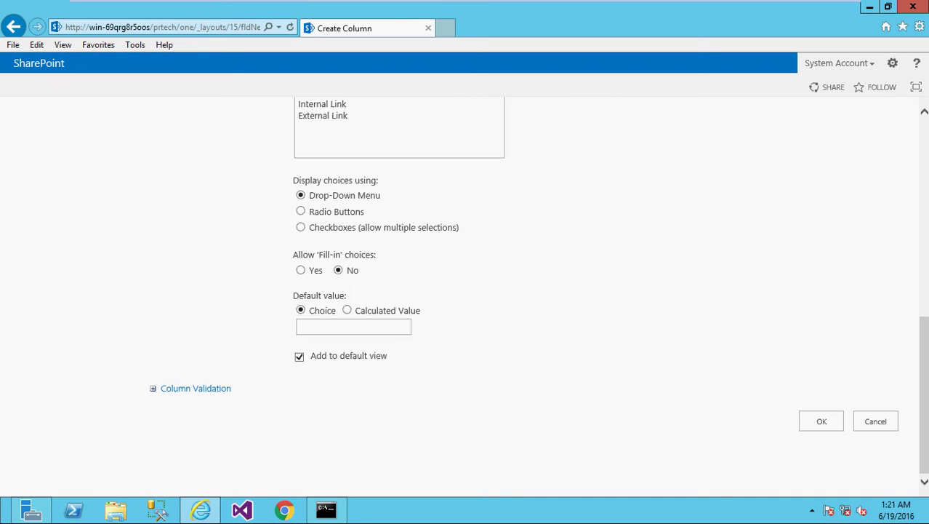
Save the Link Type column and confirm it appears beside Title, Modified and Created.
left_click(820, 426)
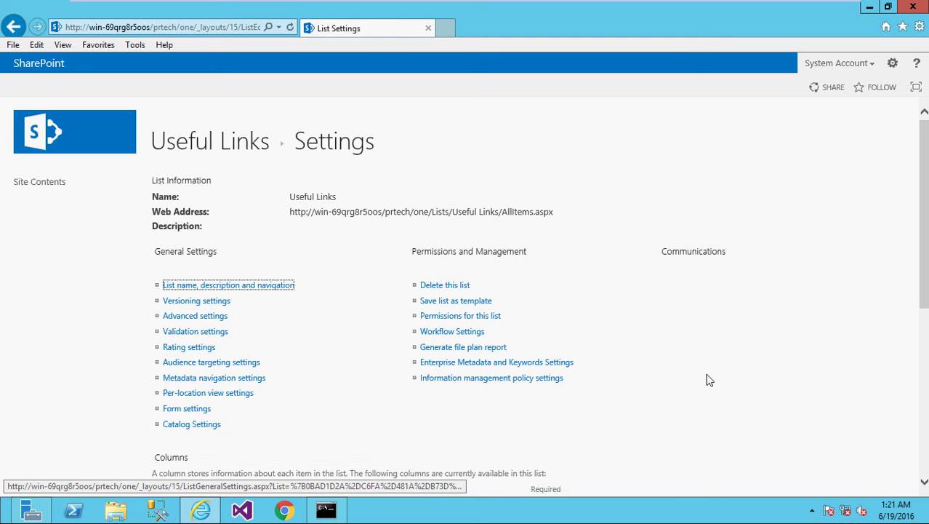
scroll(890, 306, "down", 5)
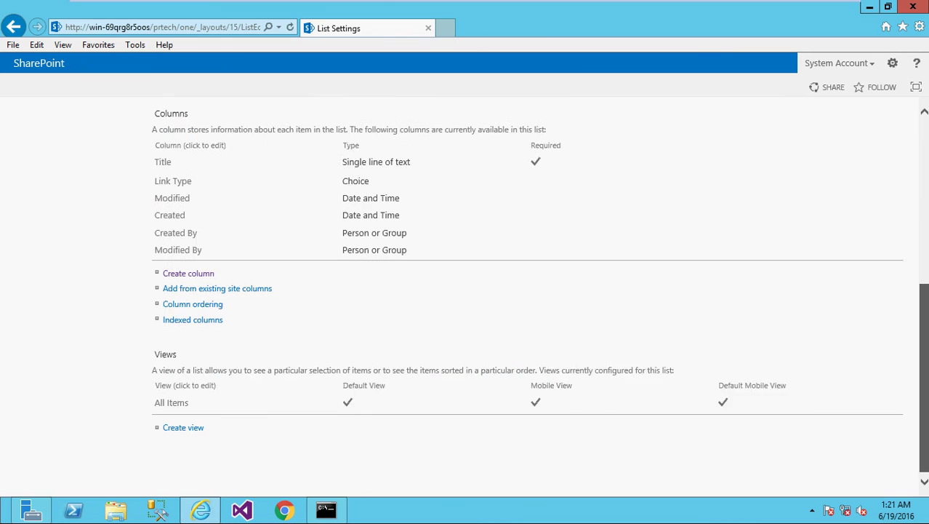
scroll(926, 412, "up", 1)
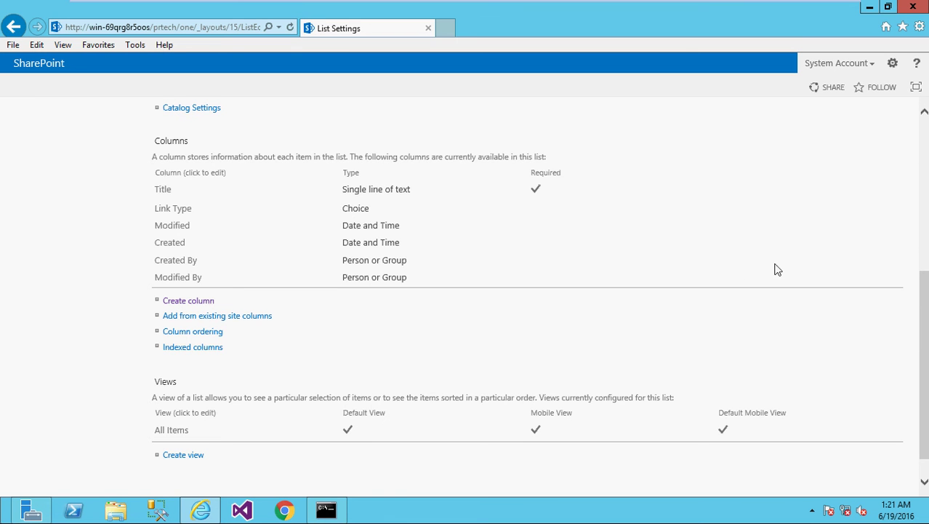
left_click_drag(923, 364, 924, 214)
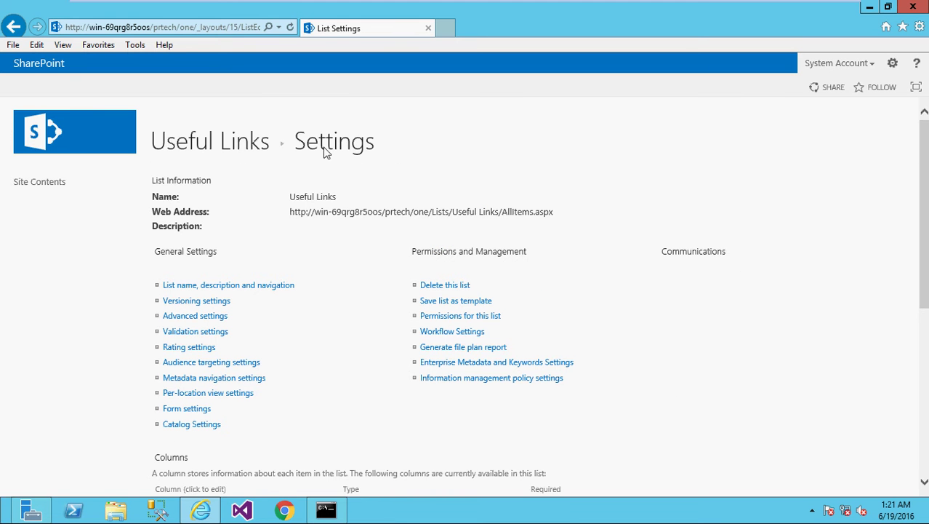
Open the Useful Links list from the breadcrumb in a new browser tab.
middle_click(240, 146)
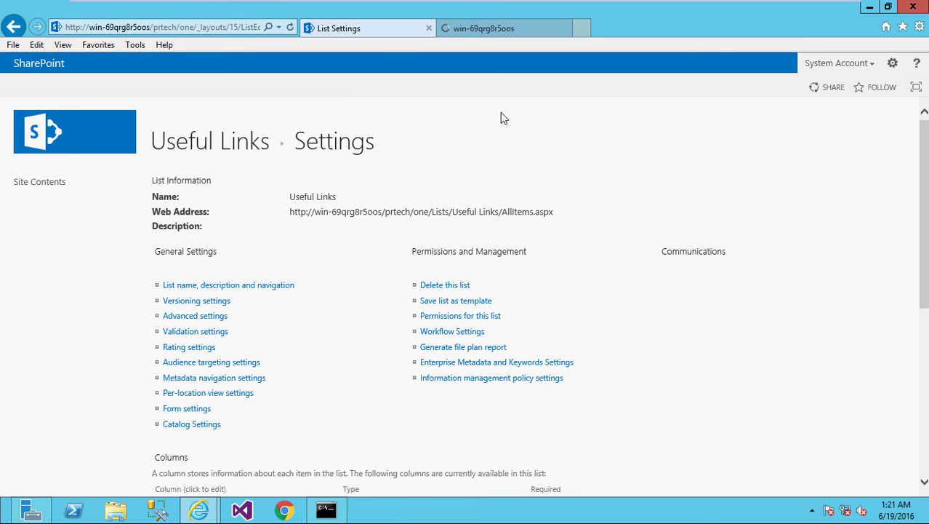
left_click(499, 28)
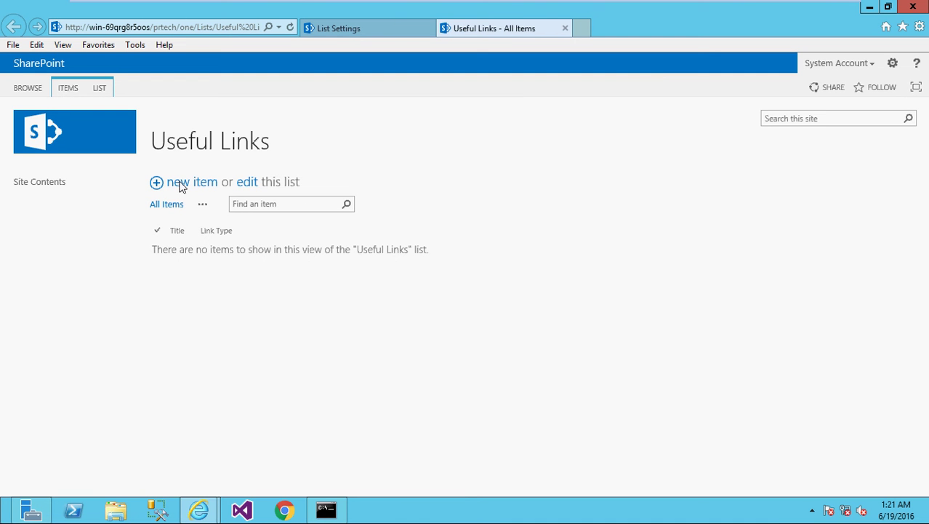
Add a new item with Title 'Hasna Store' and Link Type 'External Link', and save it.
left_click(182, 187)
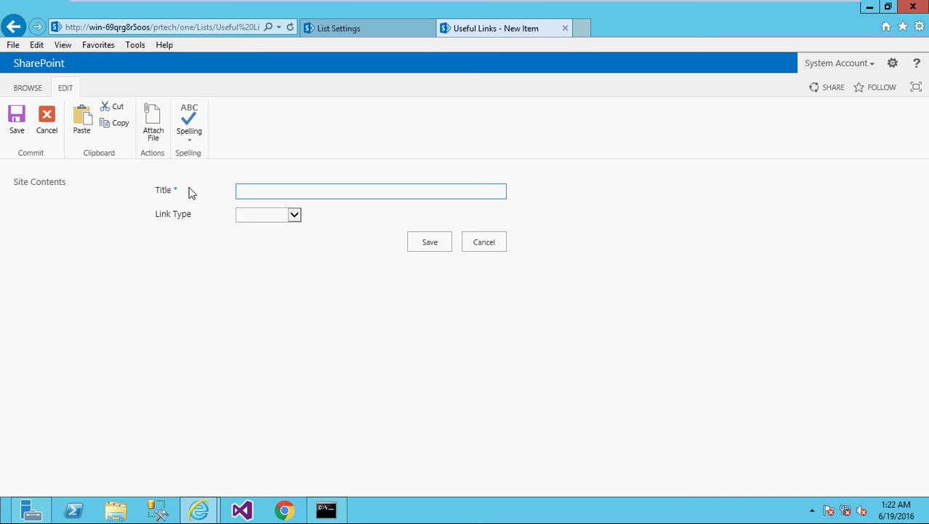
left_click_drag(191, 192, 137, 191)
left_click(188, 221)
triple_click(186, 222)
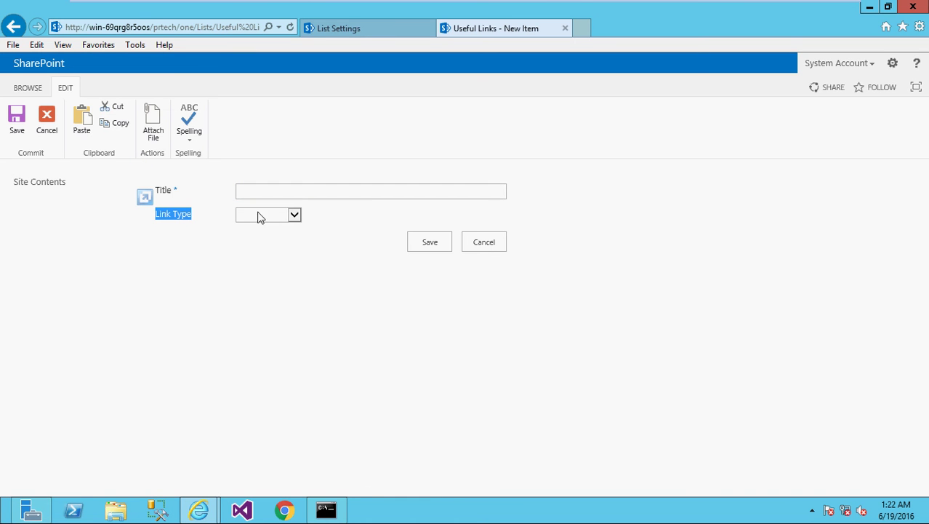
left_click(294, 217)
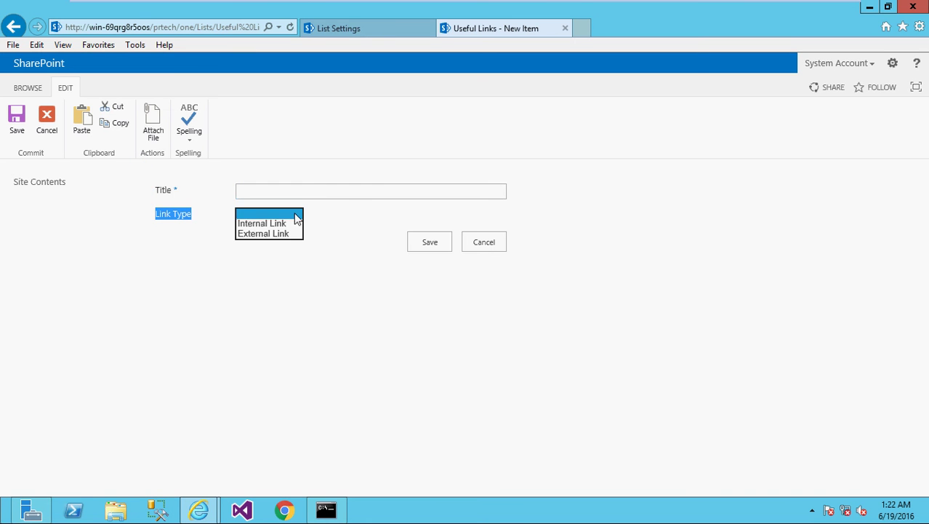
left_click(328, 197)
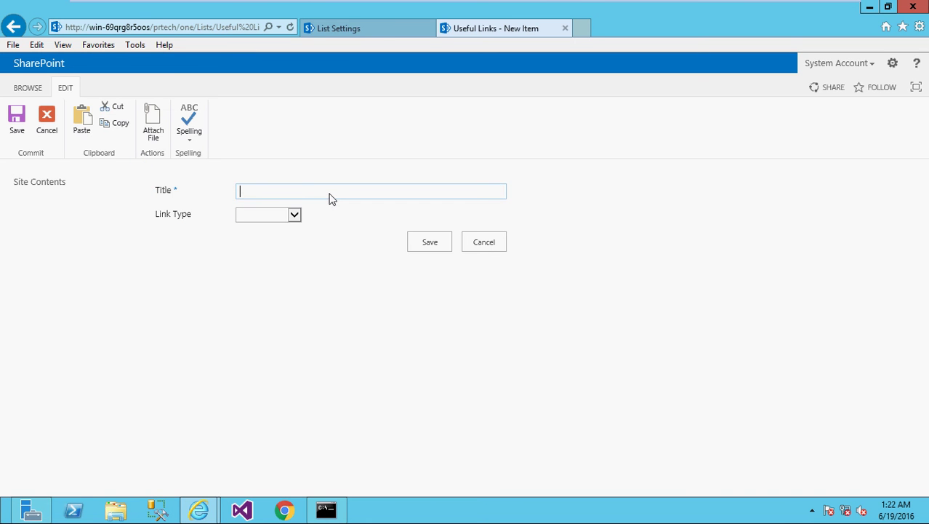
type("Hasna ")
type("Store")
key("Tab")
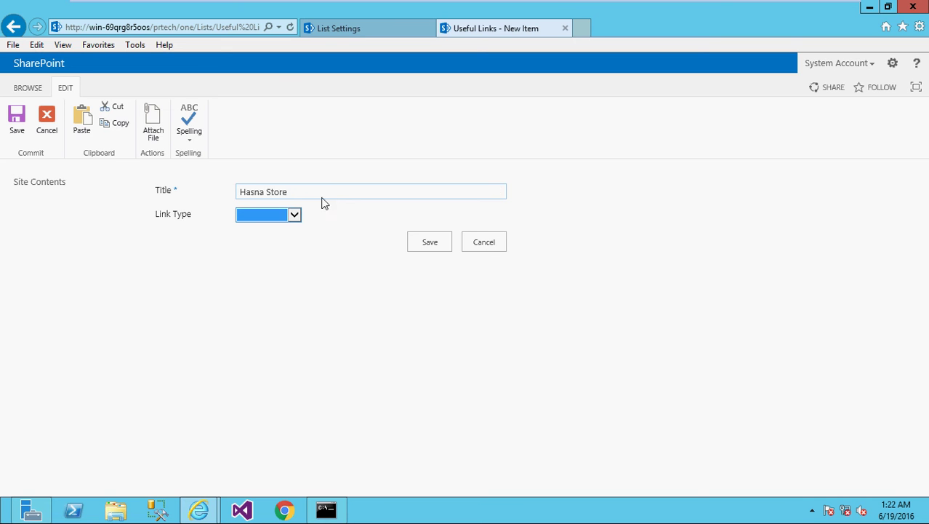
left_click(295, 215)
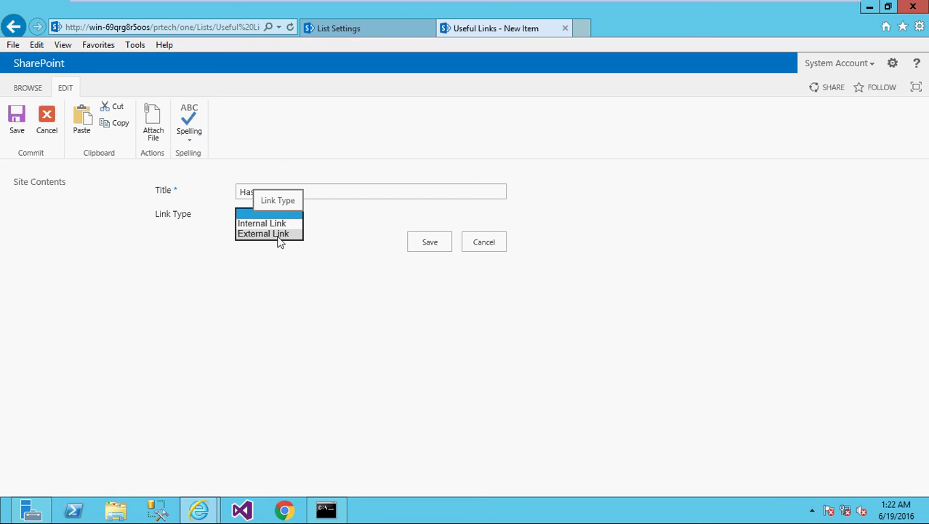
left_click(277, 234)
left_click(427, 243)
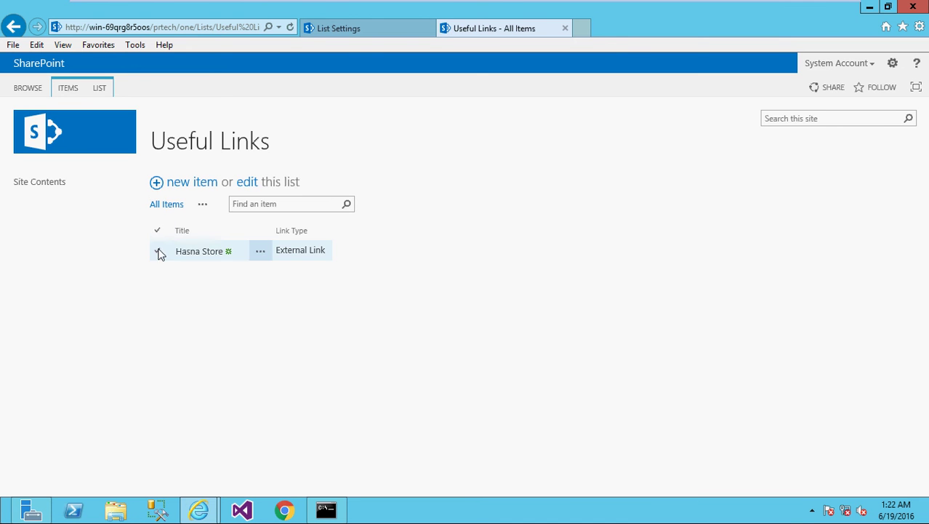
left_click(178, 184)
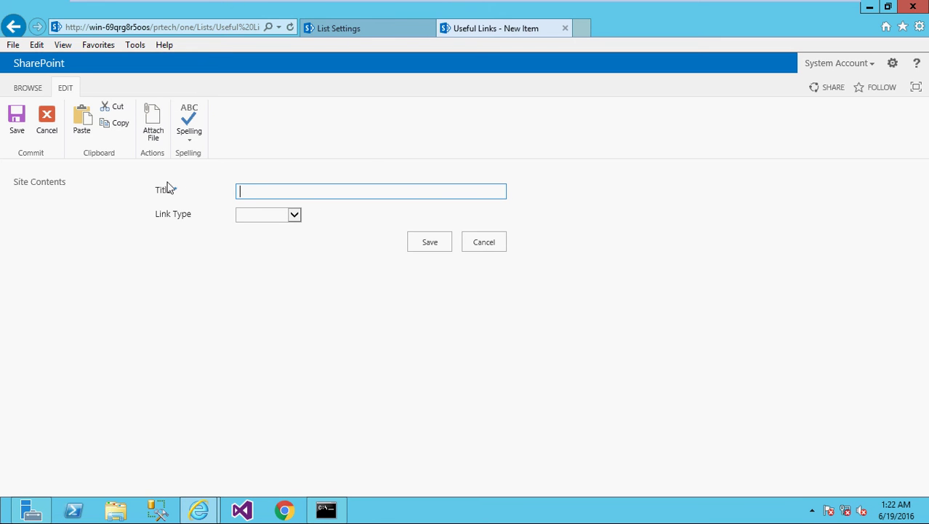
left_click_drag(155, 189, 337, 226)
left_click(495, 240)
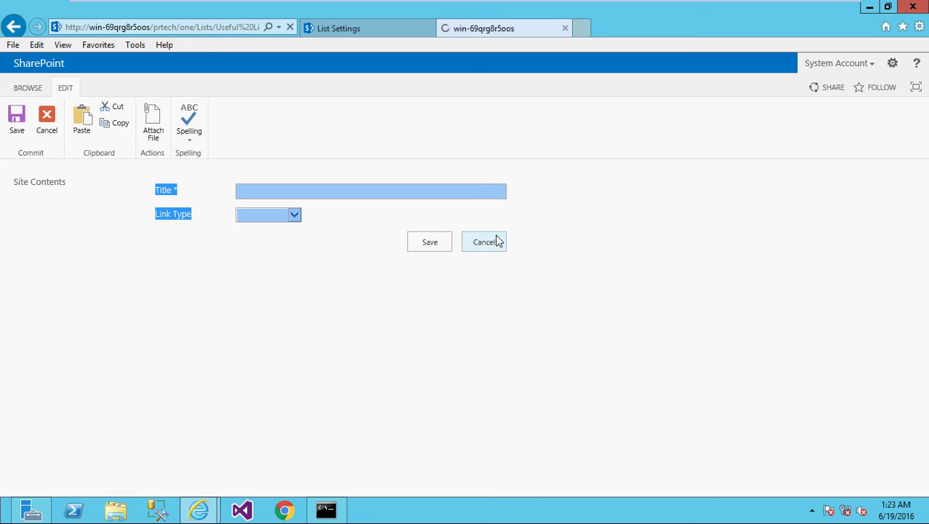
From Useful Links List Settings, open Advanced settings, briefly checking the All Items tab.
left_click(369, 30)
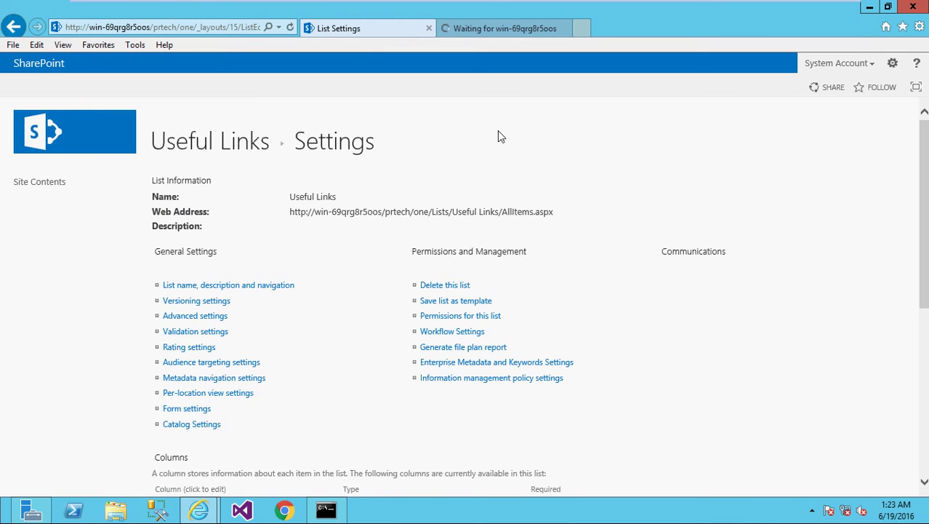
scroll(923, 218, "down", 1)
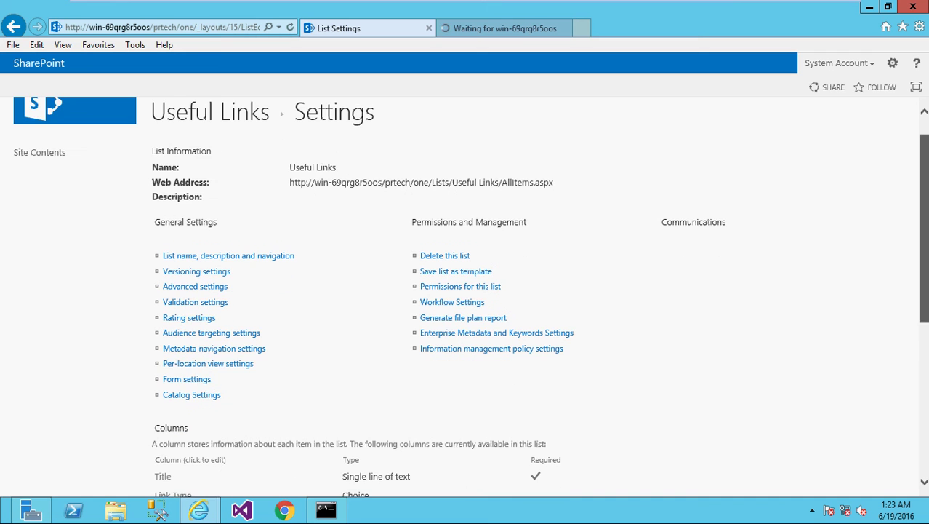
left_click(211, 286)
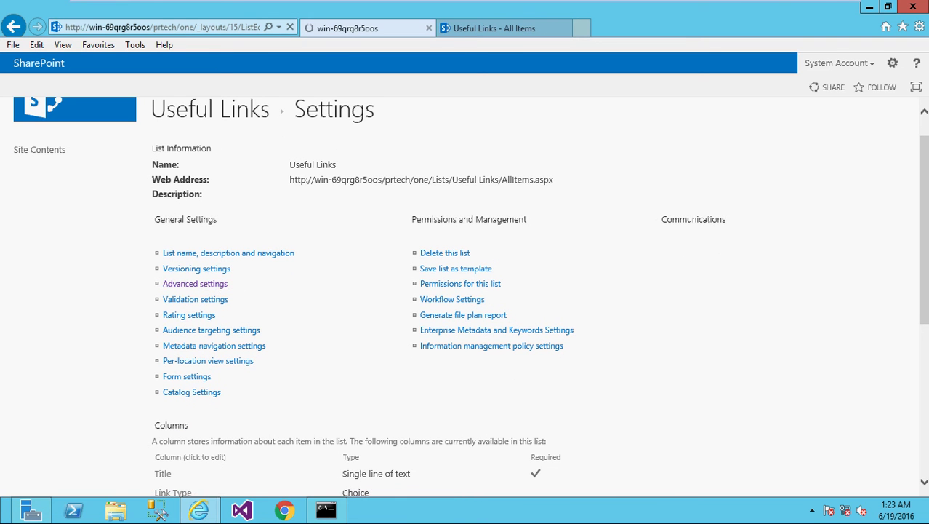
scroll(465, 291, "down", 3)
scroll(466, 291, "up", 4)
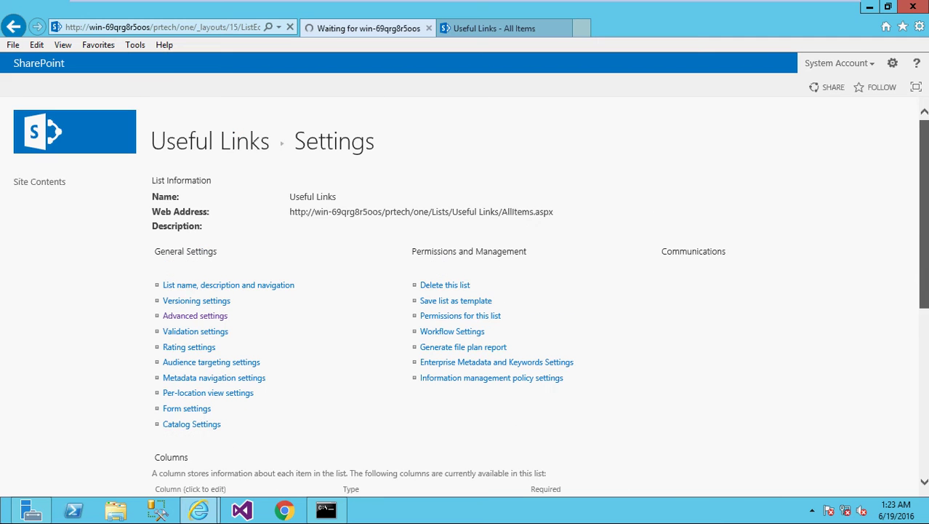
left_click(505, 31)
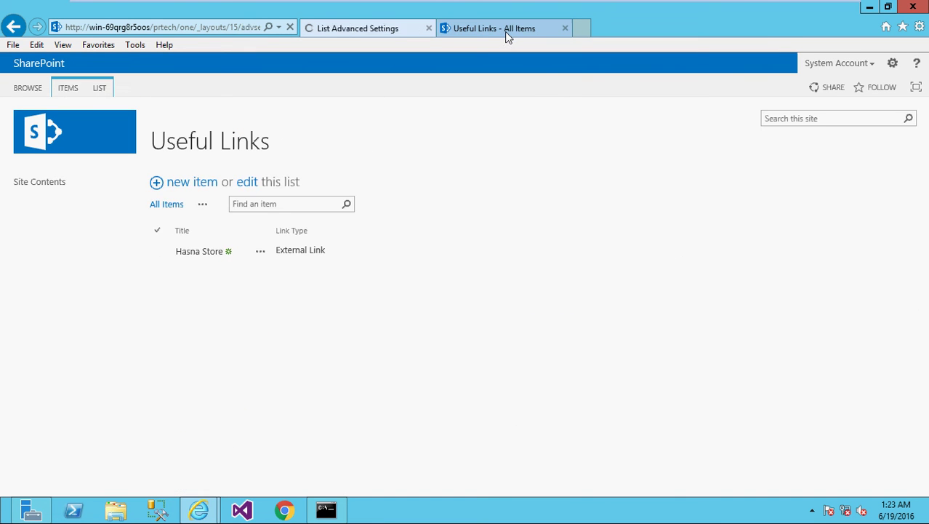
Set 'Allow management of content types?' to Yes in Useful Links advanced settings and confirm with OK.
left_click(369, 32)
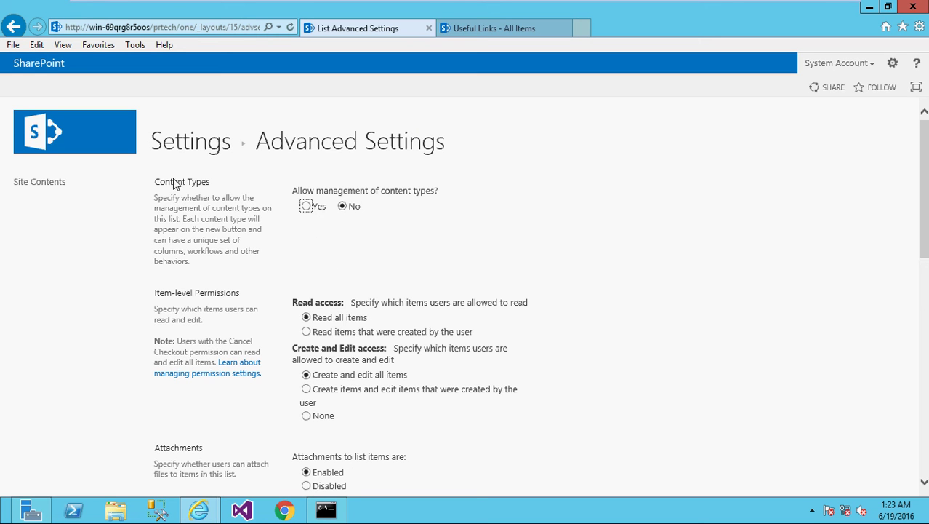
mouse_move(194, 190)
left_mouse_down()
mouse_move(281, 195)
mouse_move(333, 241)
left_mouse_up()
left_click(306, 206)
scroll(922, 269, "down", 3)
scroll(541, 297, "down", 3)
scroll(541, 297, "down", 2)
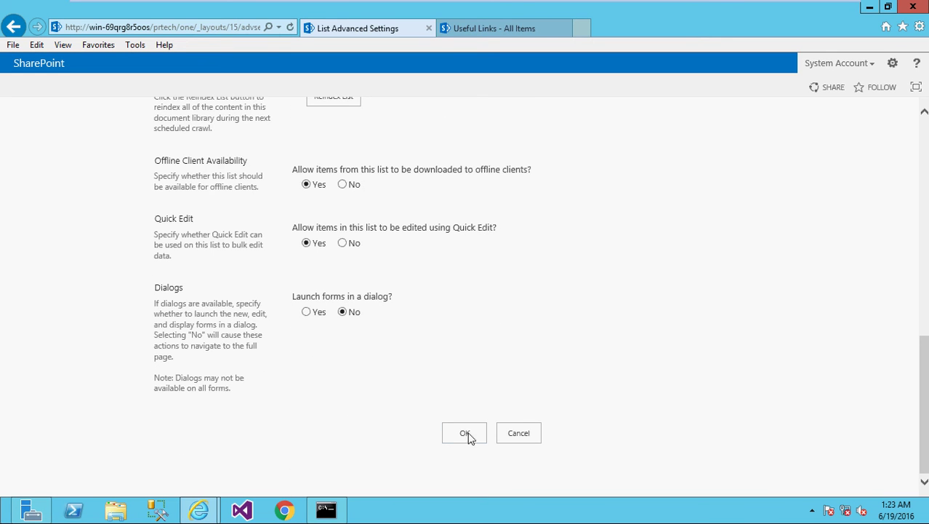
left_click(460, 441)
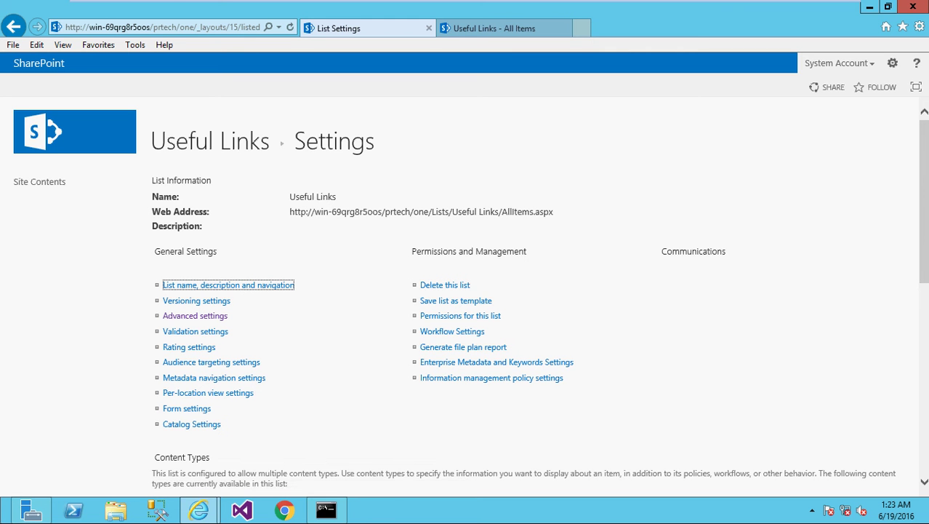
Open the Item content type from the Content Types section of List Settings.
scroll(540, 298, "down", 2)
scroll(540, 298, "down", 1)
scroll(539, 299, "down", 2)
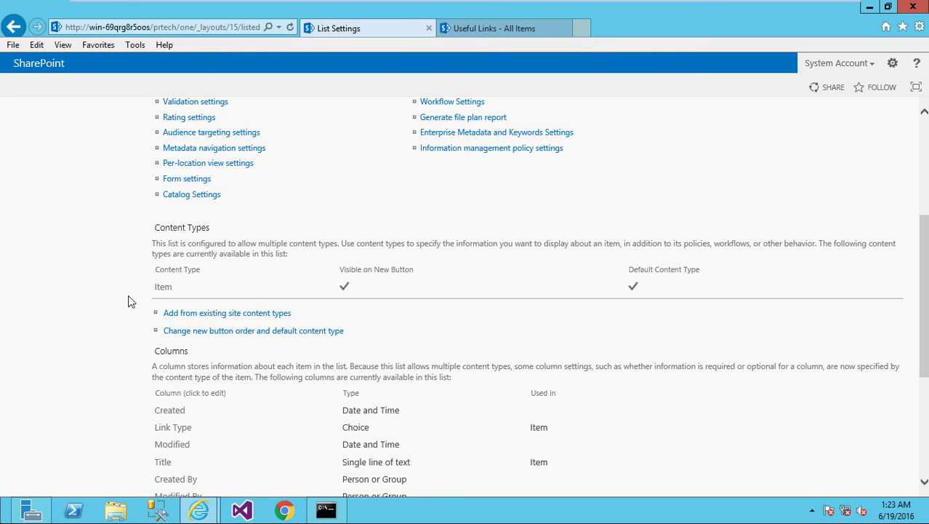
left_click(161, 290)
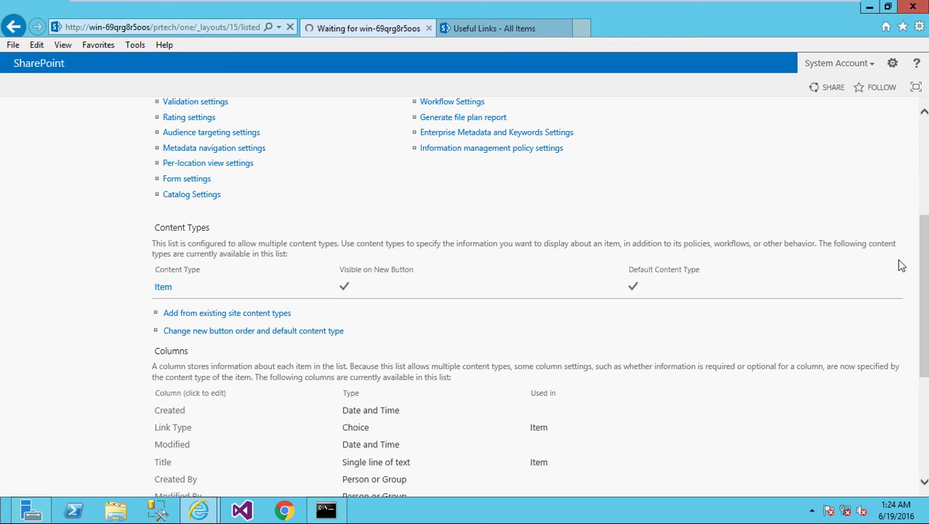
scroll(836, 305, "down", 1)
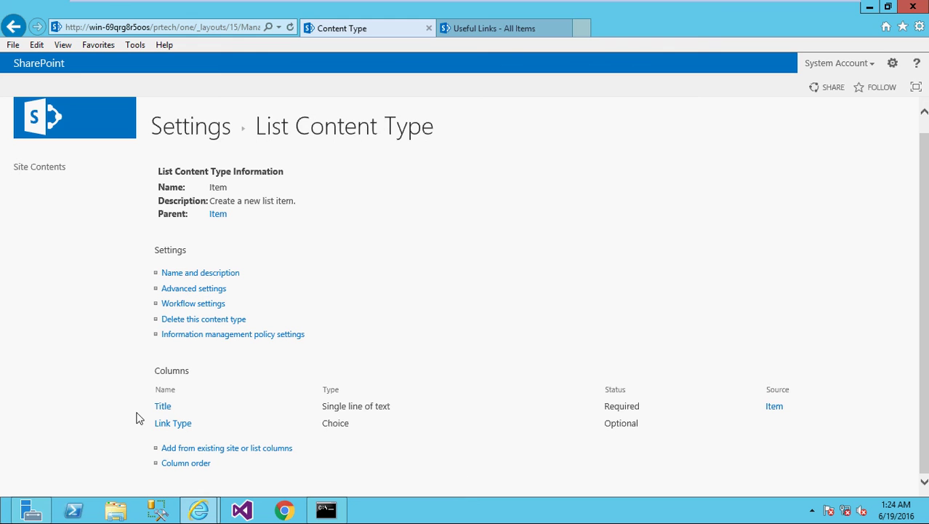
Open the Column order page of the Item content type, showing Title 1 and Link Type 2.
left_click_drag(138, 418, 814, 432)
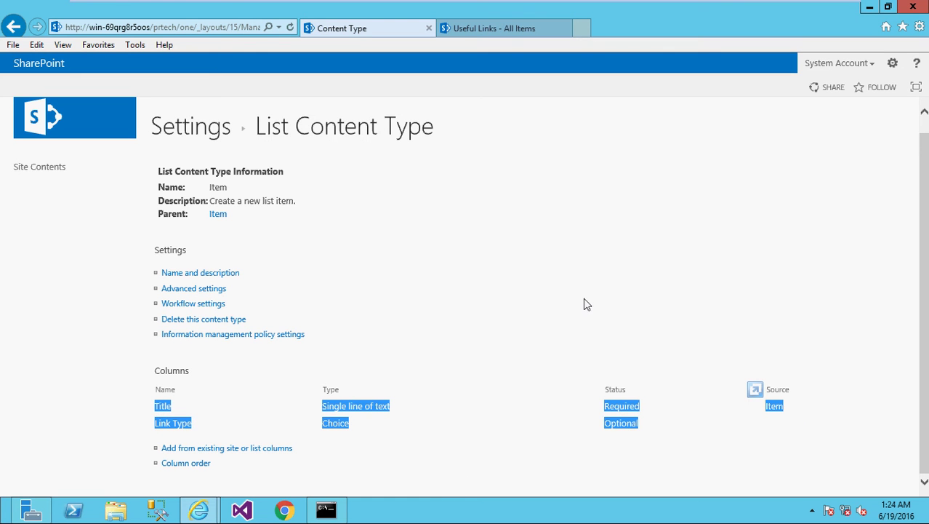
left_click(104, 408)
left_click(198, 465)
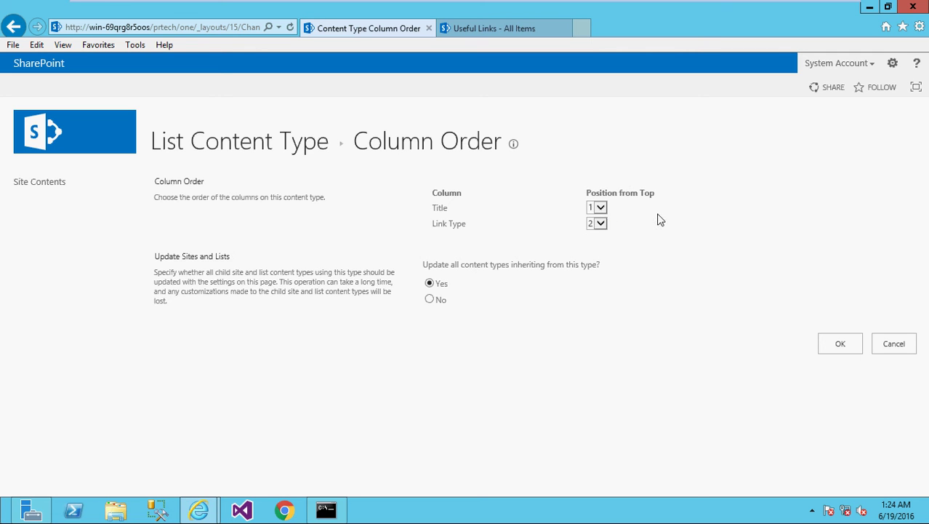
Move Title to position 2 so Link Type comes first, then return to Useful Links.
left_click(601, 210)
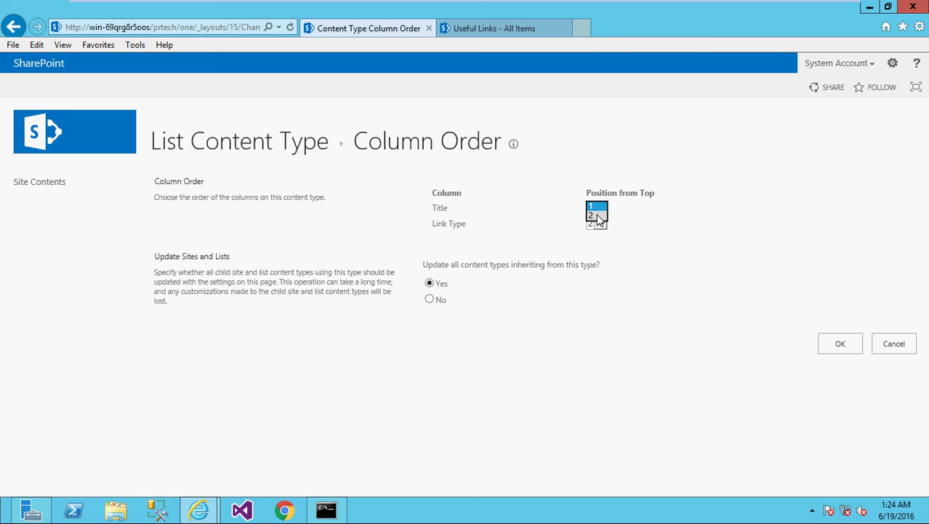
left_click(601, 216)
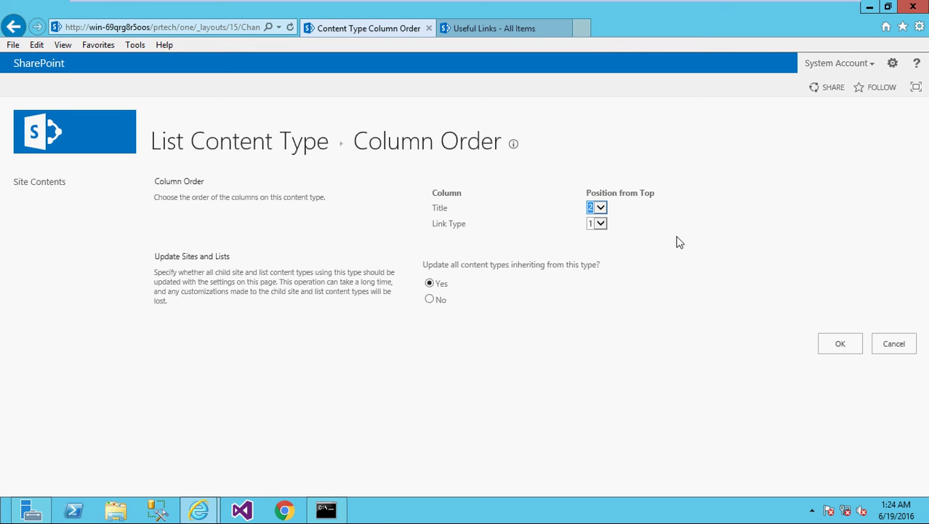
left_click(840, 353)
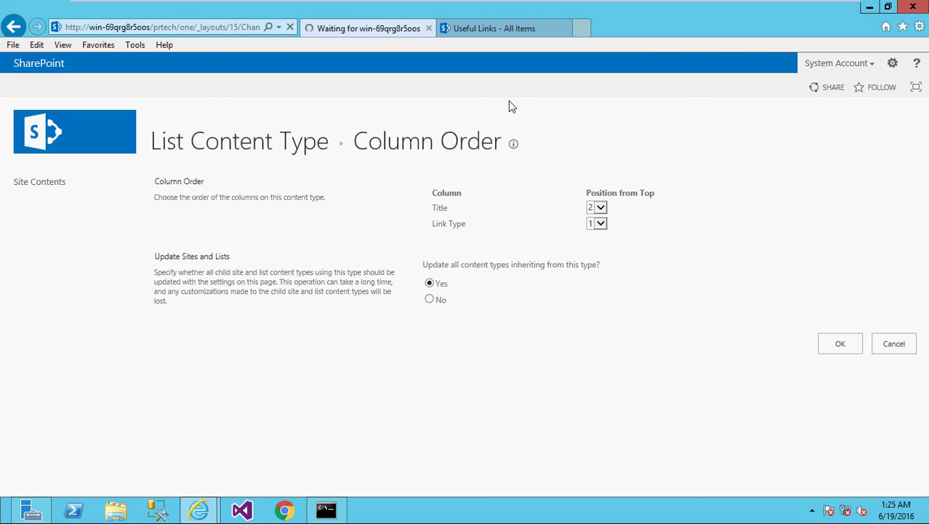
left_click(498, 28)
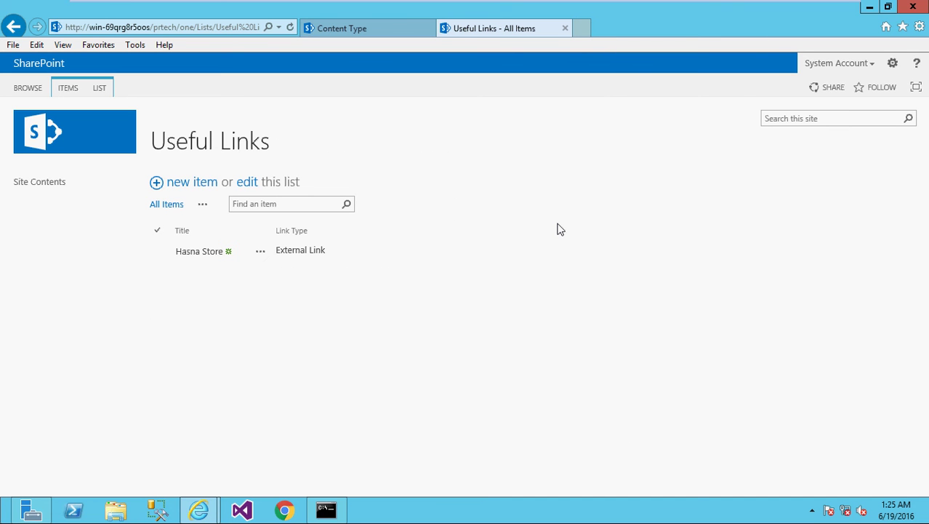
Open a new item form on the Useful Links list.
left_click(183, 188)
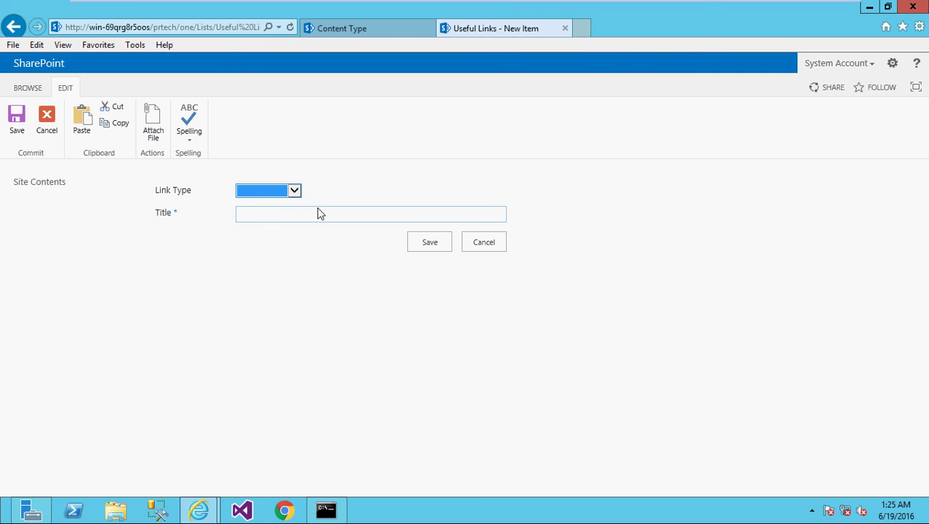
Save a new item titled 'Nurjalih Store' with Link Type External Link.
left_click(294, 190)
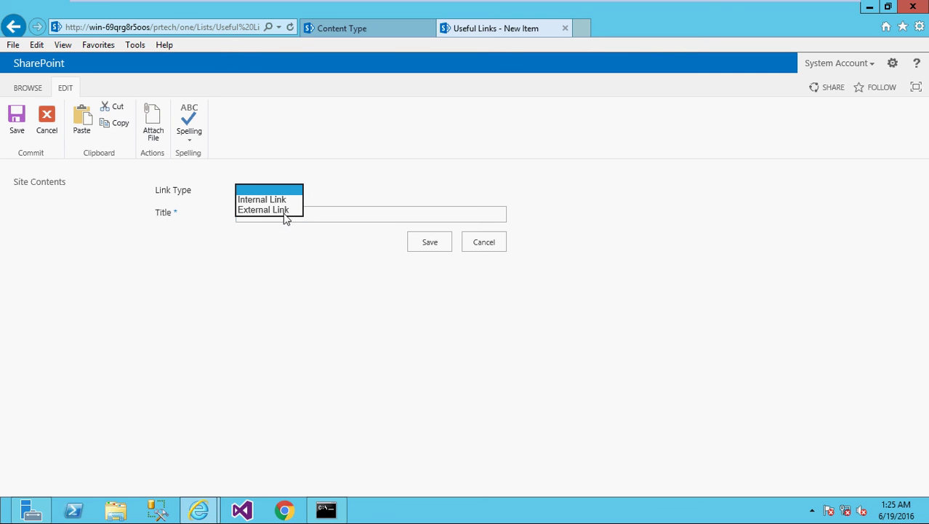
left_click(283, 210)
left_click(283, 216)
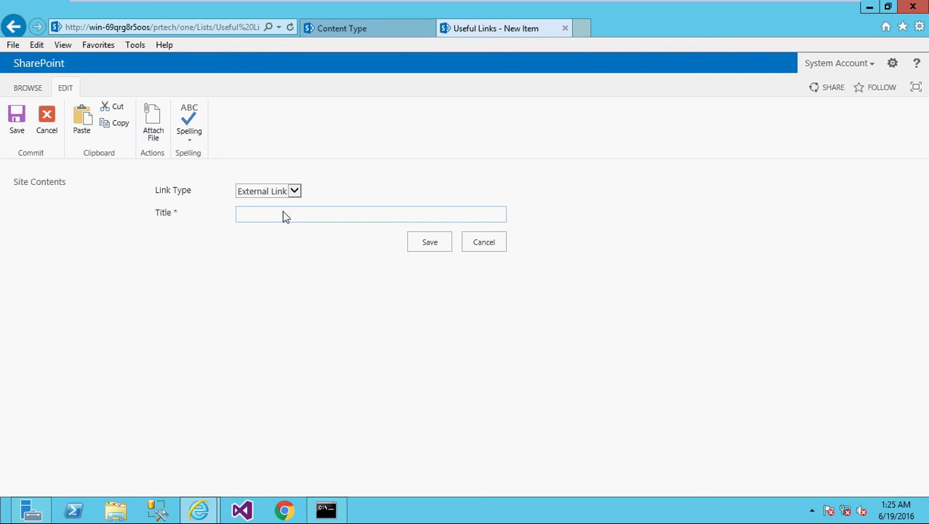
type("Nurjalih S")
type("tore")
left_click(429, 251)
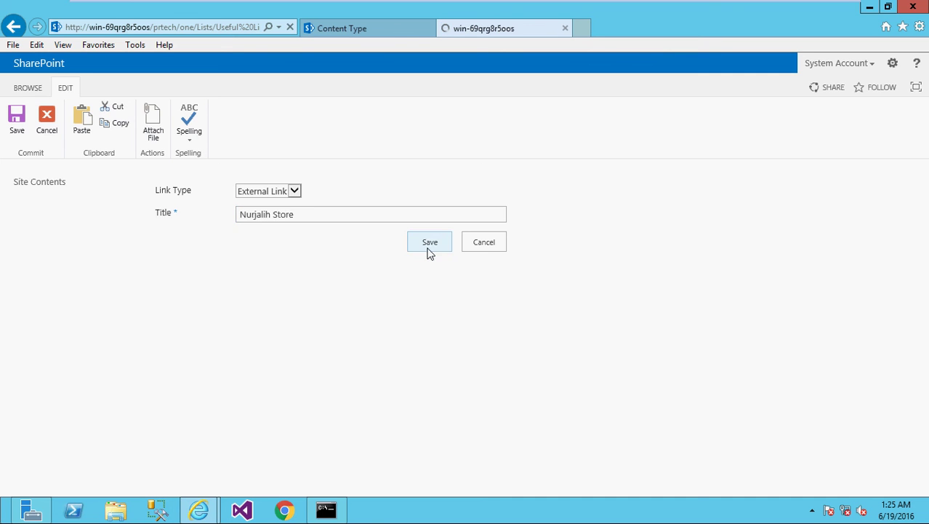